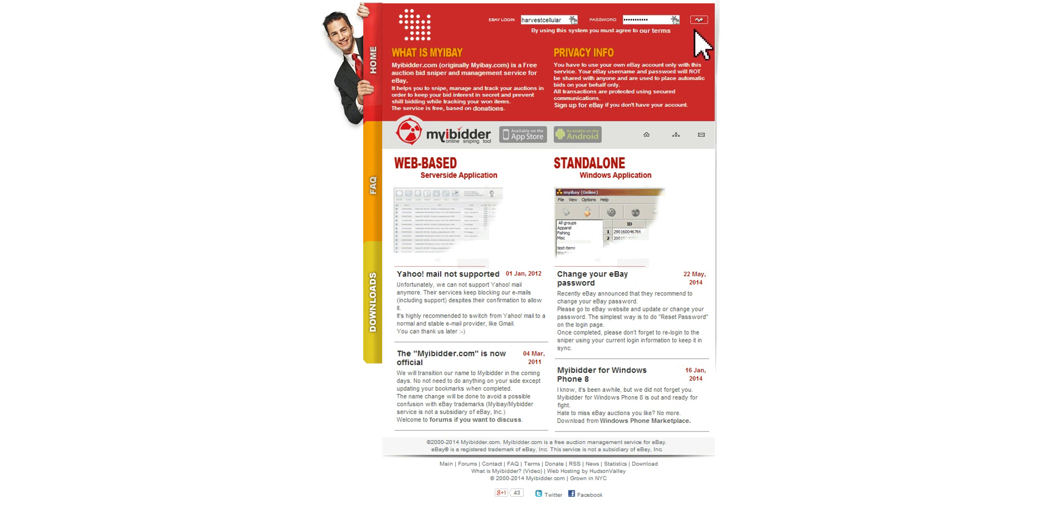
Step: Log in to Myibidder with the eBay username and password already filled in
click(544, 20)
click(650, 19)
click(698, 20)
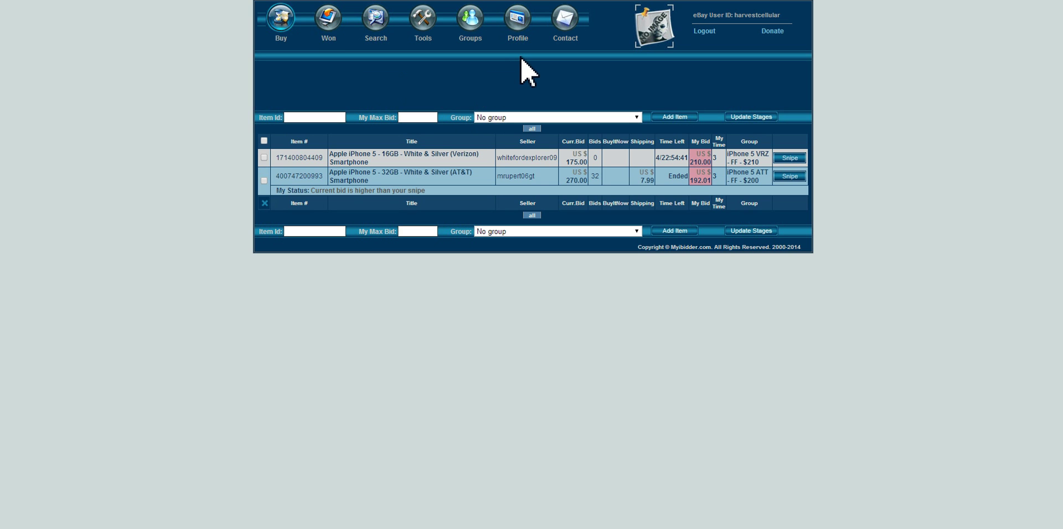
Step: Open the profile and review the contact, interface, snipe time, security and column settings
click(517, 25)
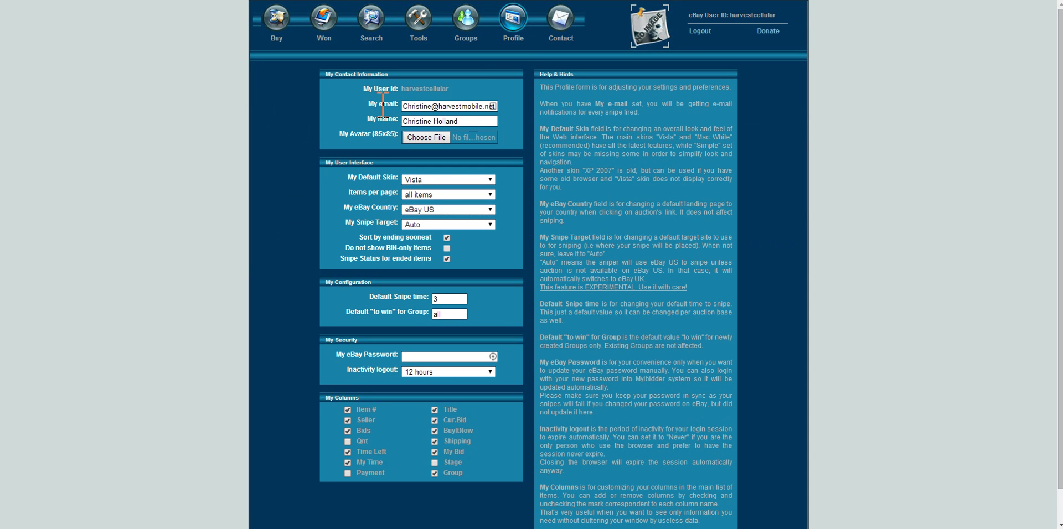
scroll(352, 161, down, 1)
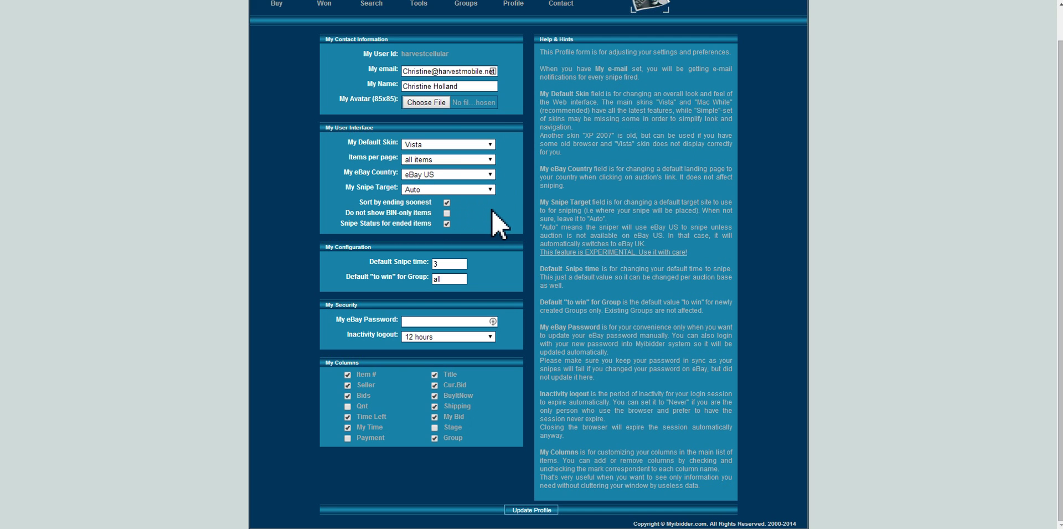
scroll(492, 76, up, 1)
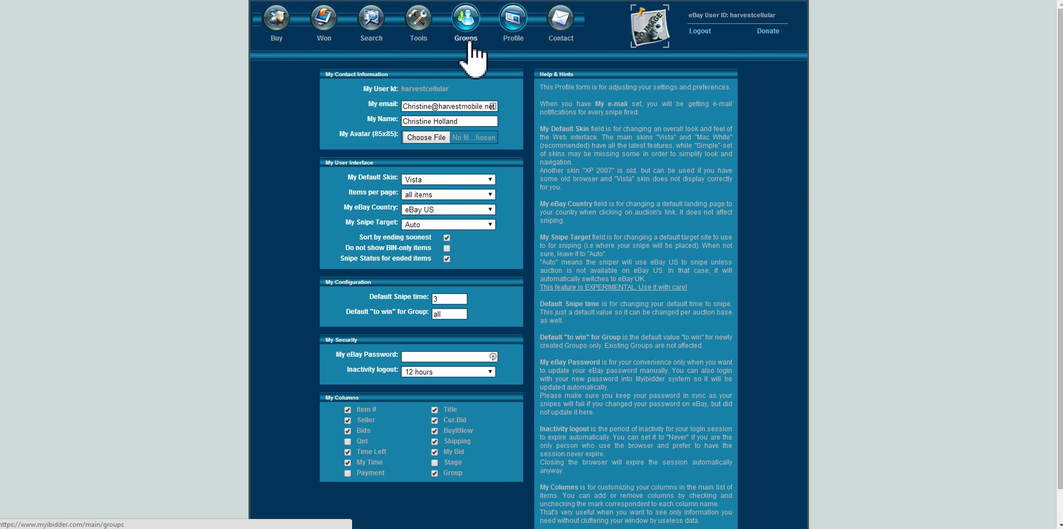
Step: Return to the list of auctions to buy and examine the sniped items
click(324, 25)
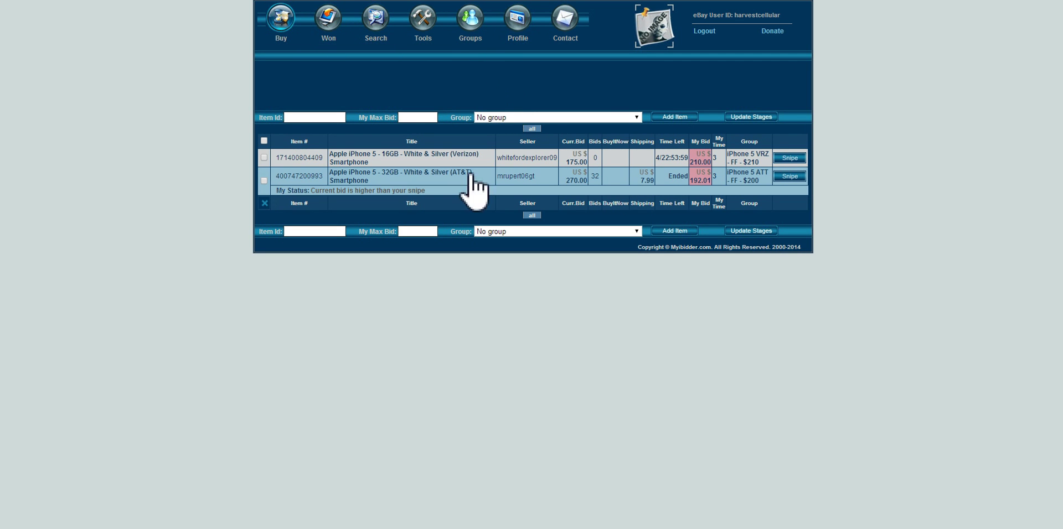
drag(711, 180, 211, 157)
click(210, 157)
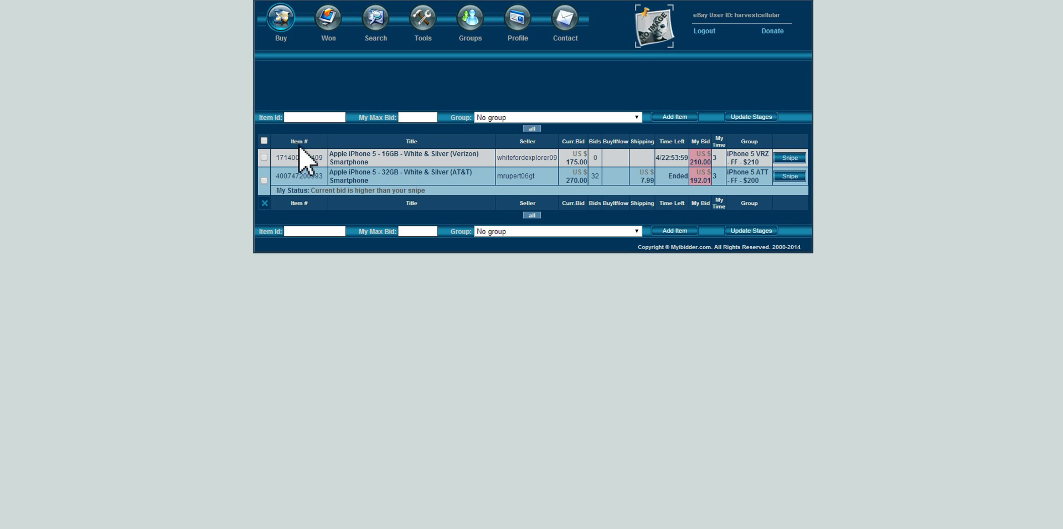
Step: Open the groups page and examine how the iPhone 5 ATT - FF - $200 group name is built up
click(475, 28)
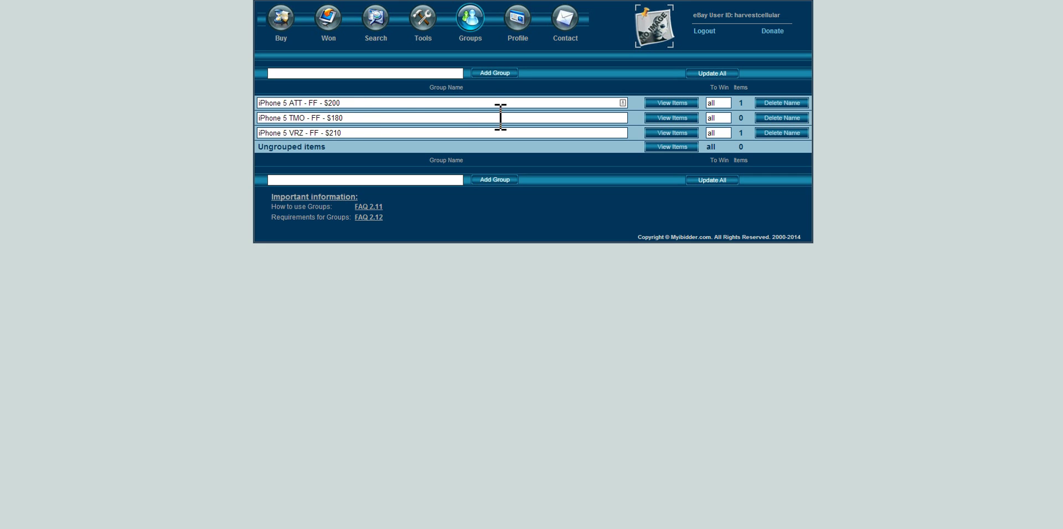
click(362, 103)
drag(290, 103, 258, 103)
click(309, 103)
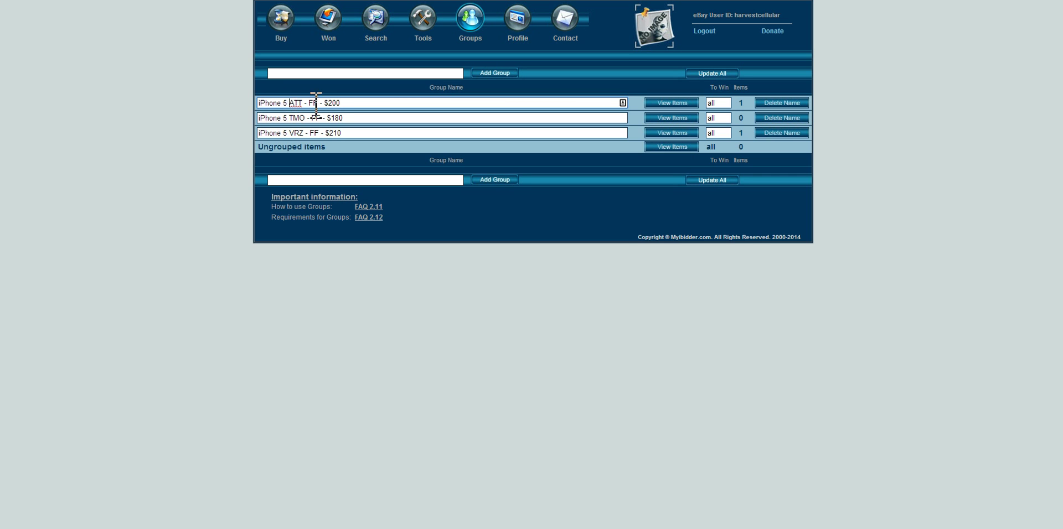
drag(354, 103, 255, 103)
click(369, 104)
drag(370, 104, 244, 103)
click(357, 104)
drag(359, 103, 222, 108)
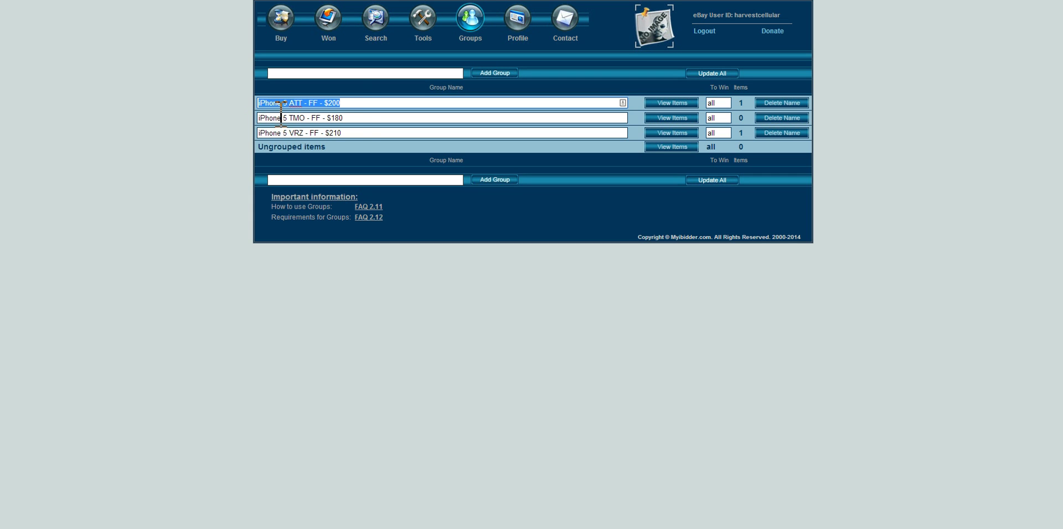
click(360, 103)
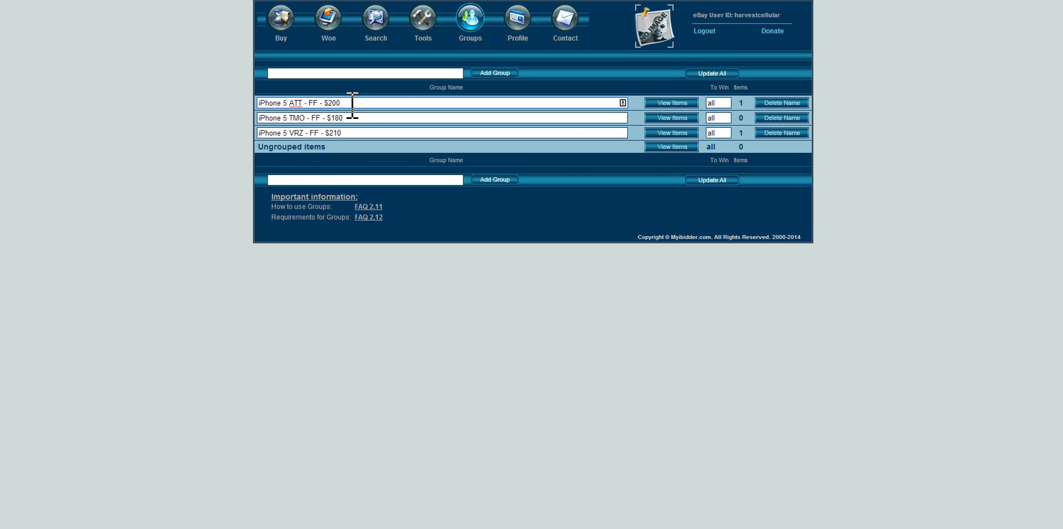
Step: Enter 20 as the number of auctions to win for the iPhone 5 ATT - FF - $200 group
double_click(717, 103)
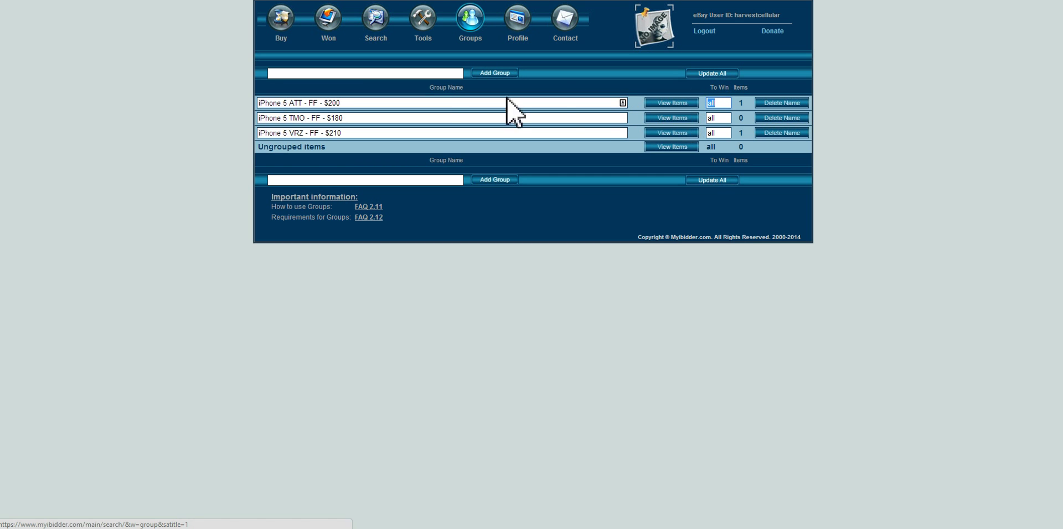
click(439, 104)
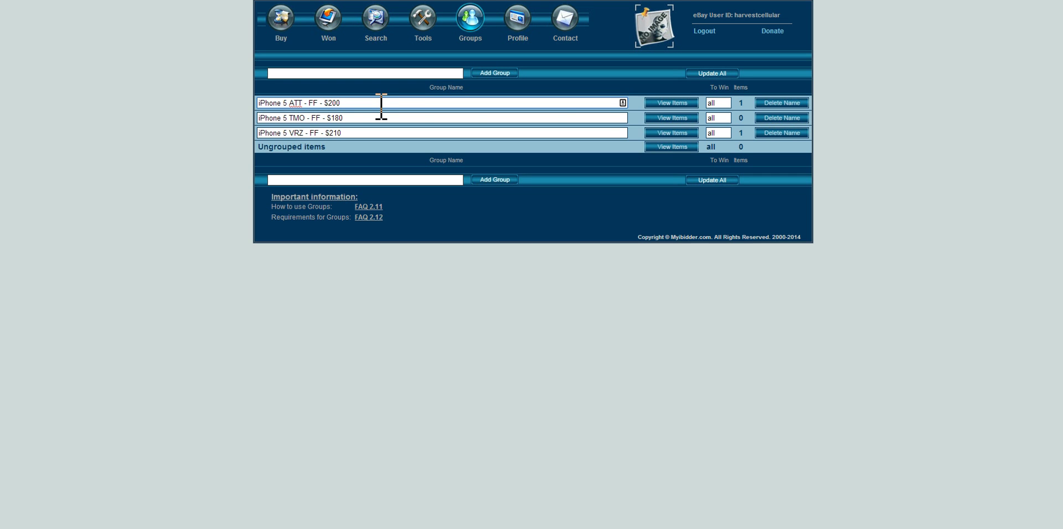
double_click(712, 103)
double_click(727, 105)
click(730, 103)
triple_click(309, 103)
click(369, 105)
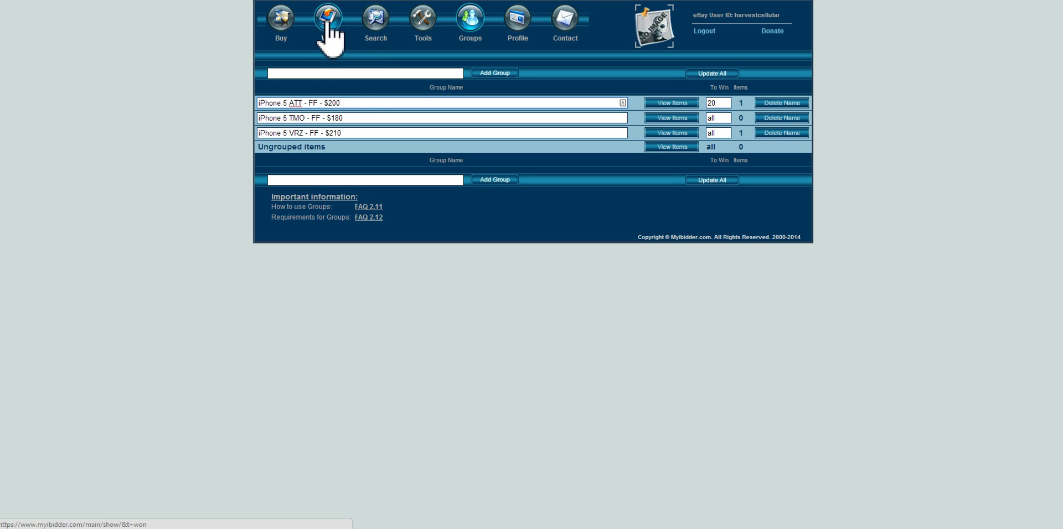
Step: Return to the list of auctions to buy and examine the group assigned to each item
click(376, 22)
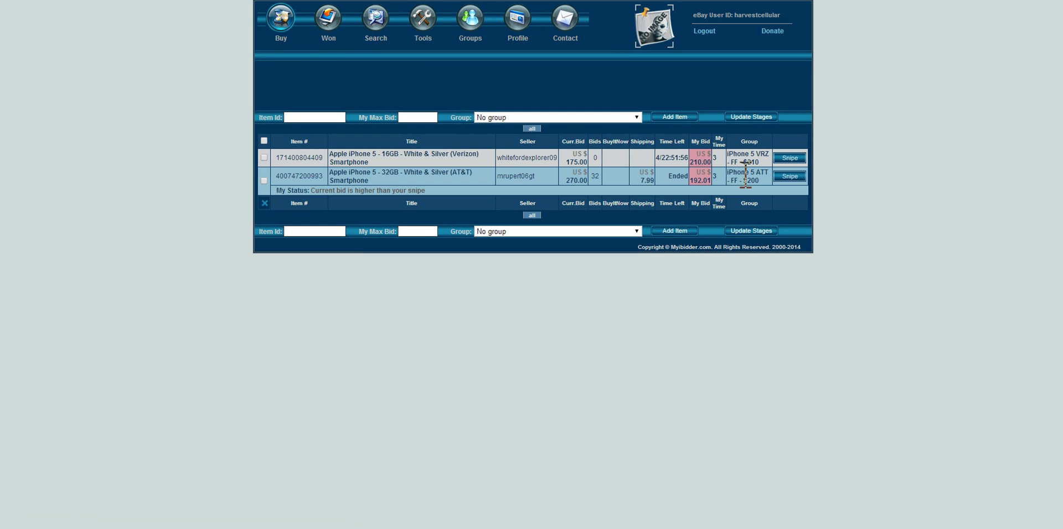
drag(763, 180, 446, 166)
click(227, 153)
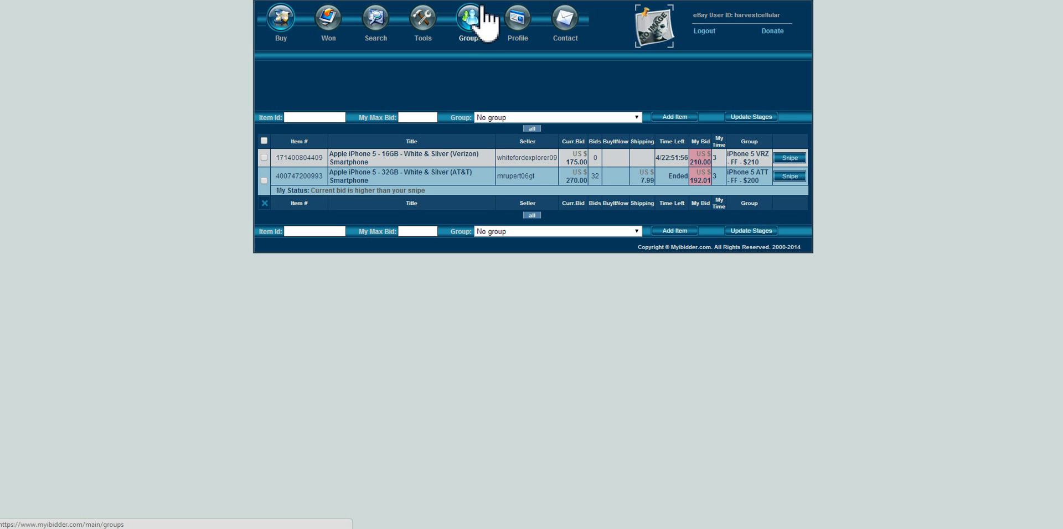
Step: Try the iPhone 5 ATT - FF - $200 group for a new item and update the stages of the listed auctions
click(533, 118)
click(534, 137)
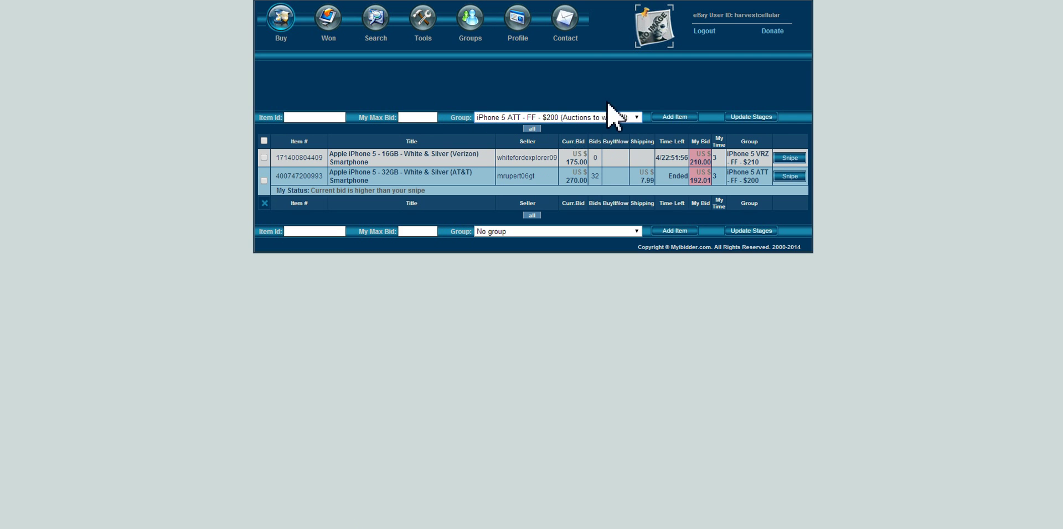
click(750, 117)
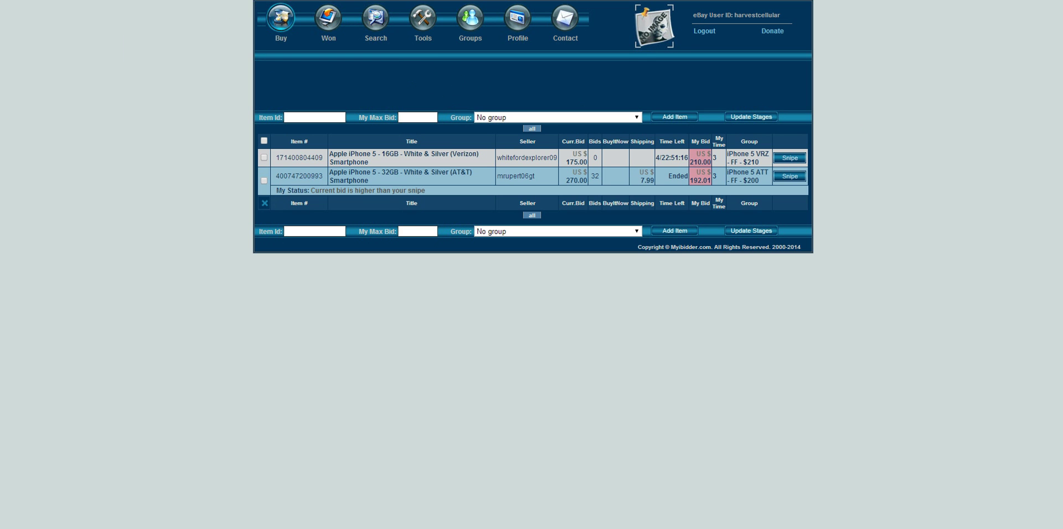
Step: Switch to the eBay auction results for "iphone 5 verizon" and examine the search term, filters and newly listed phones
key(ctrl+Tab)
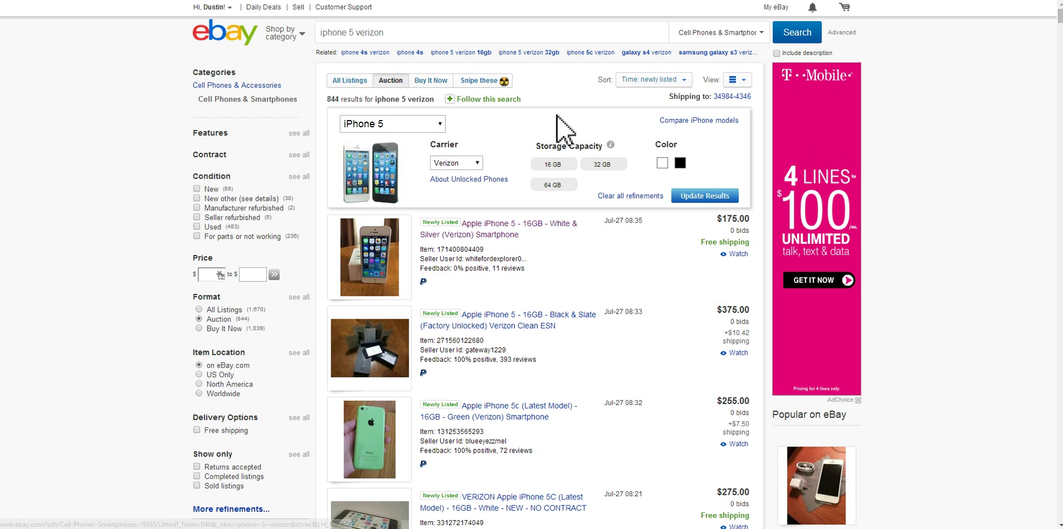
key(ctrl+plus)
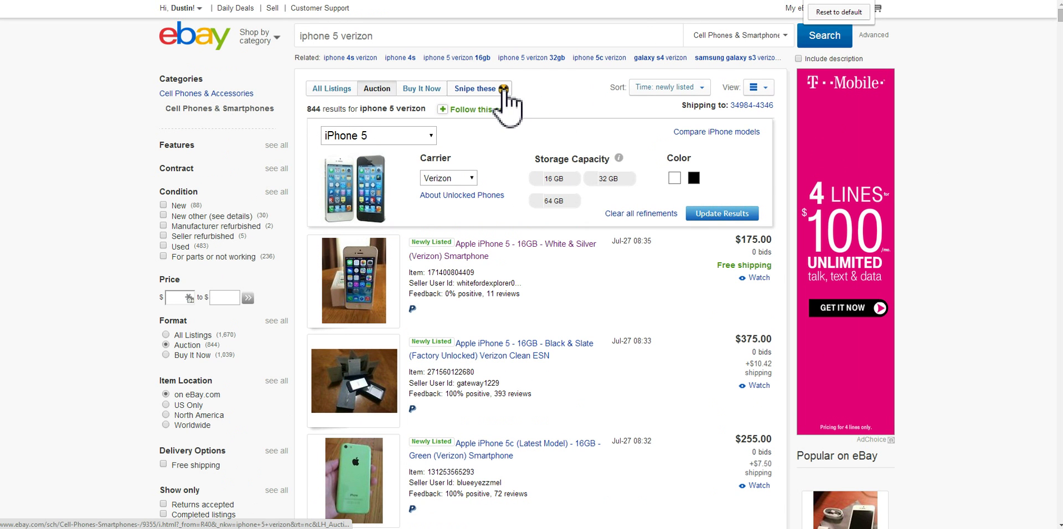
scroll(528, 151, down, 1)
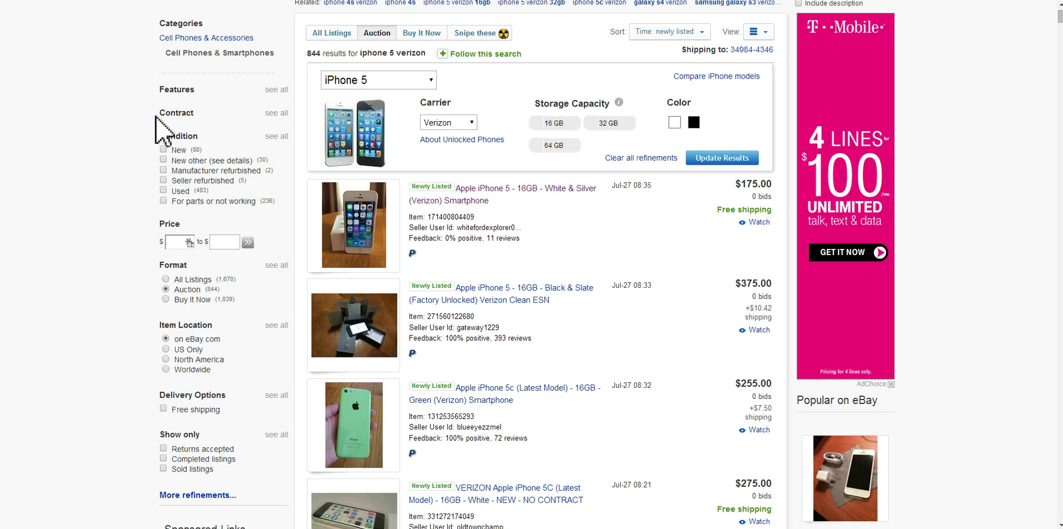
scroll(128, 105, up, 1)
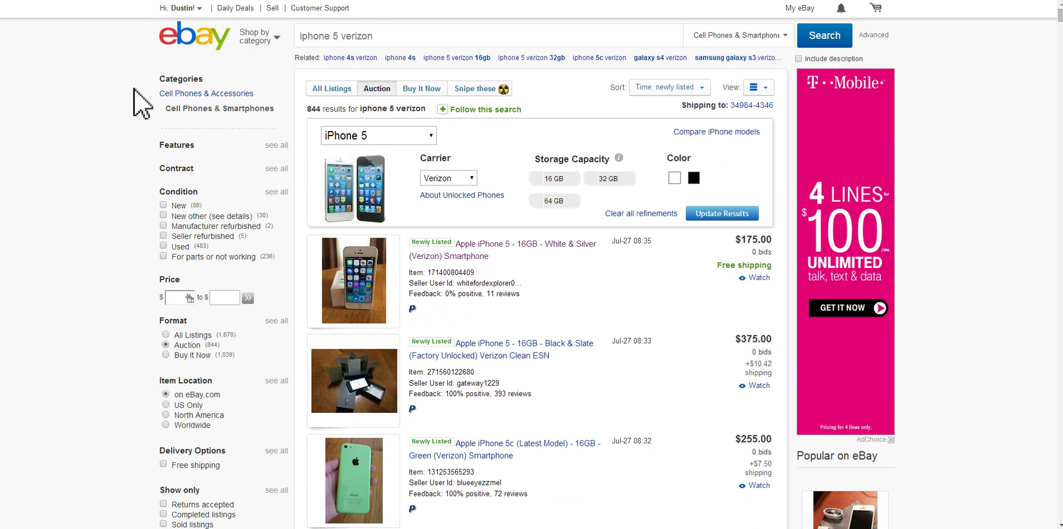
click(408, 36)
click(76, 85)
click(413, 37)
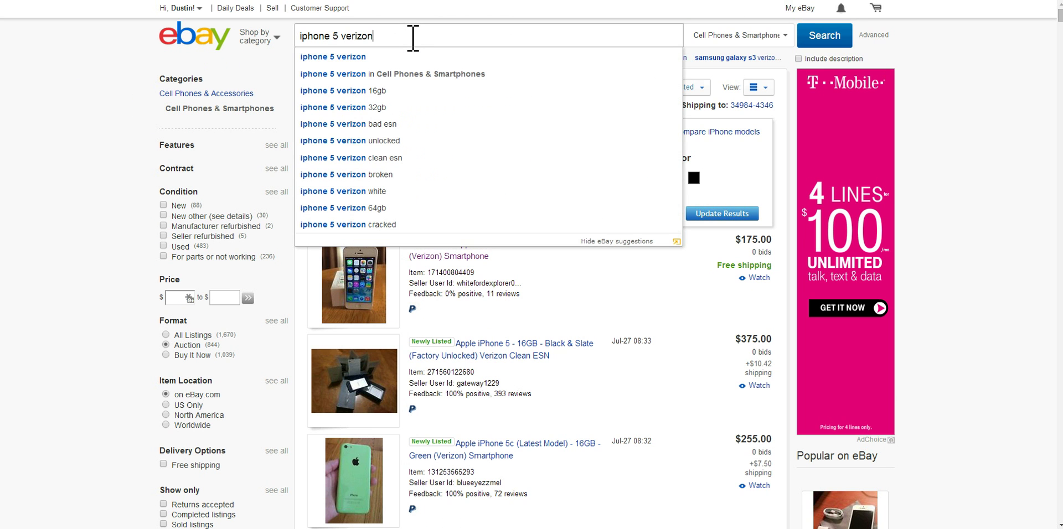
click(133, 82)
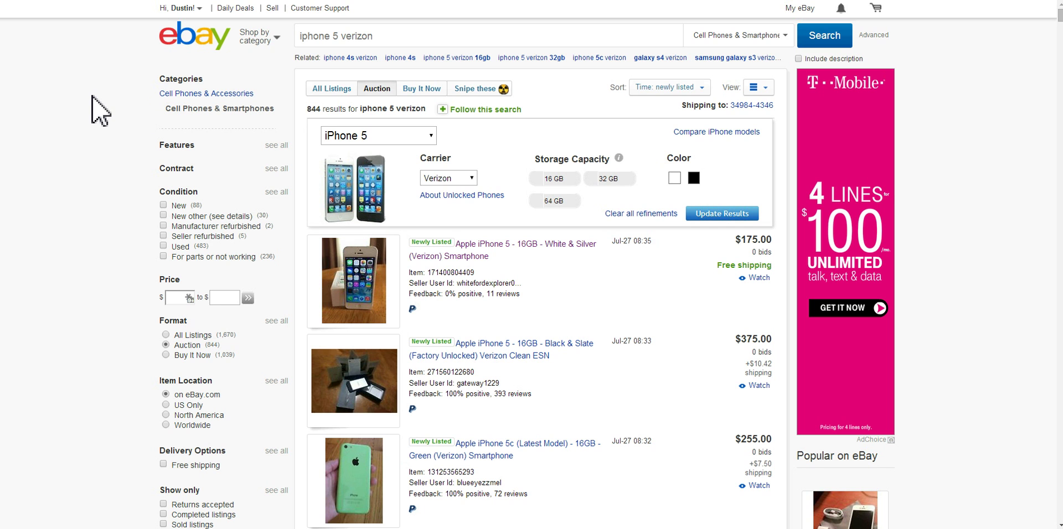
scroll(415, 159, down, 1)
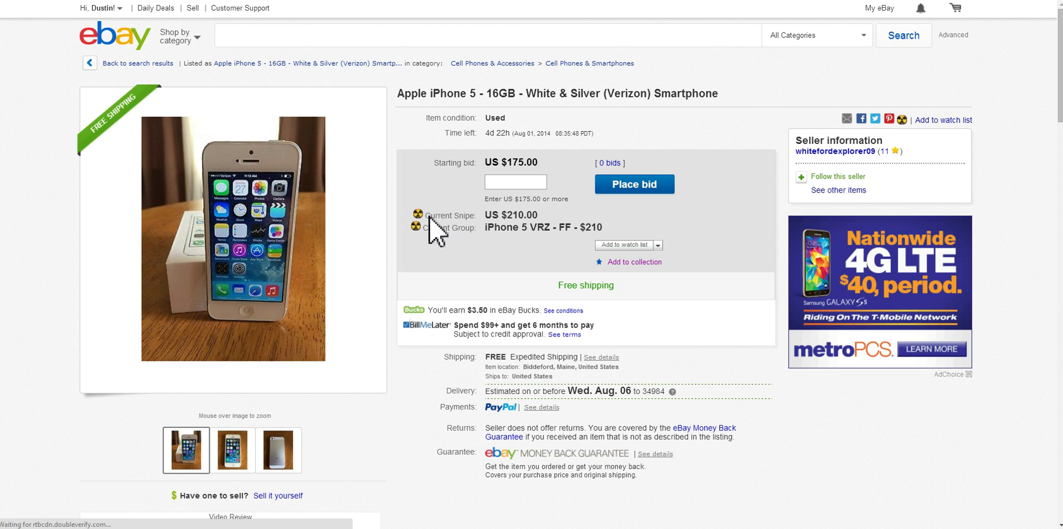
drag(430, 216, 599, 226)
click(540, 217)
click(554, 65)
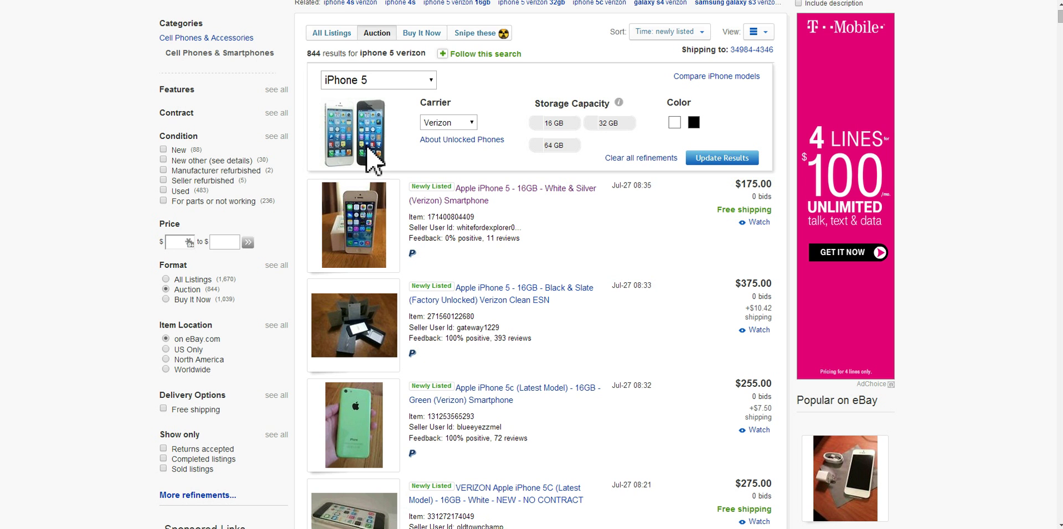
Step: Open the black and slate factory unlocked iPhone 5 listing and check its starting bid
right_click(491, 289)
click(506, 295)
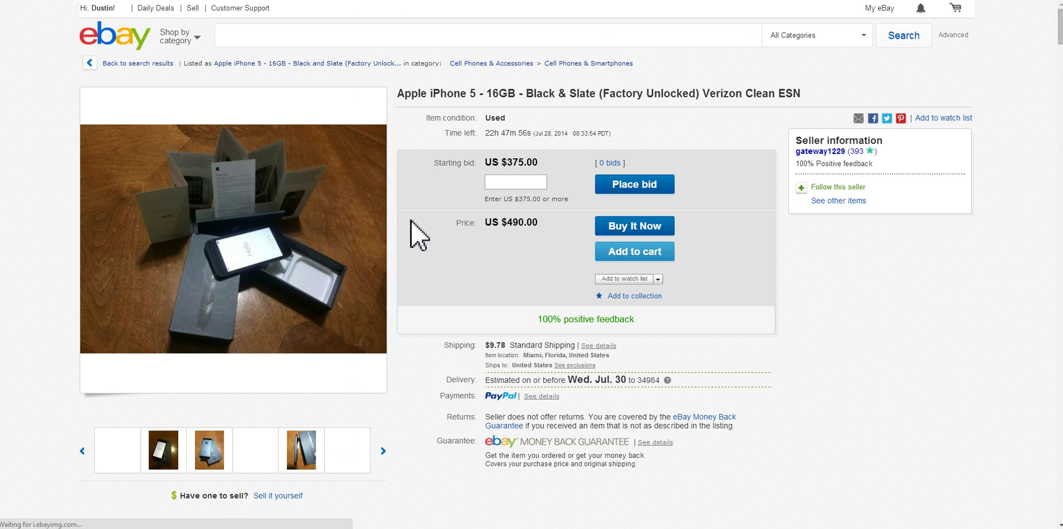
drag(539, 162, 501, 163)
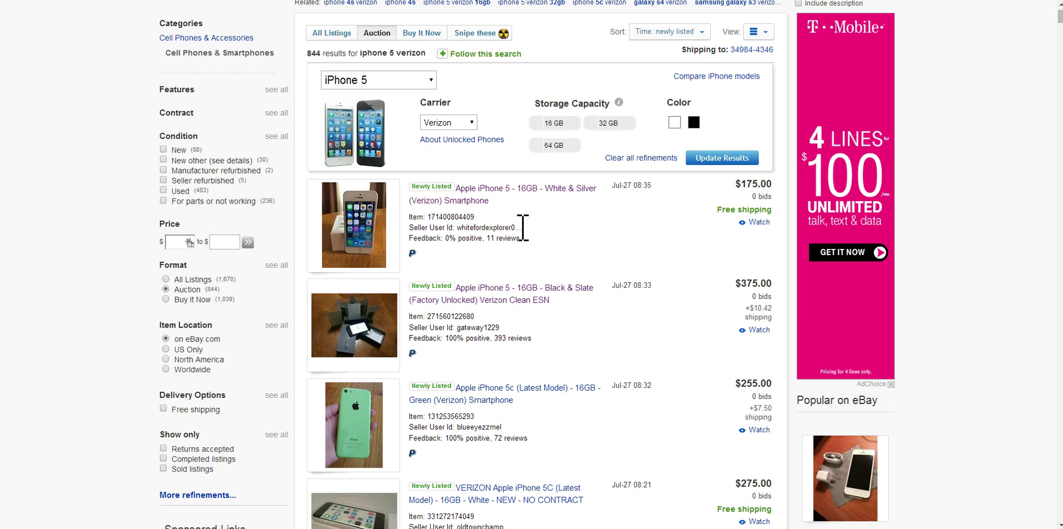
Step: Open the white and silver 16GB Verizon iPhone 5 listing marked "LOWERED PRICE!!!!!" from the search results
scroll(525, 238, down, 5)
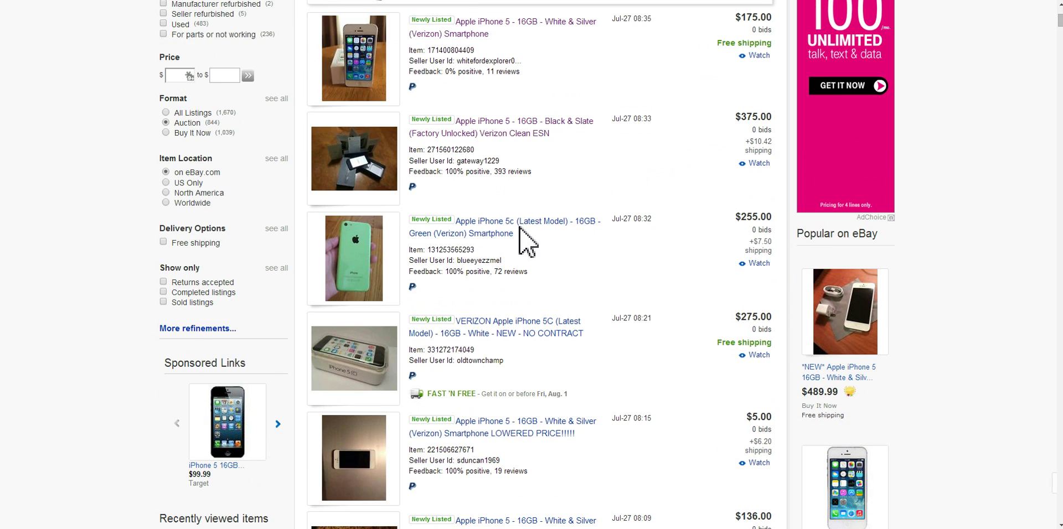
right_click(495, 311)
click(543, 316)
click(403, 3)
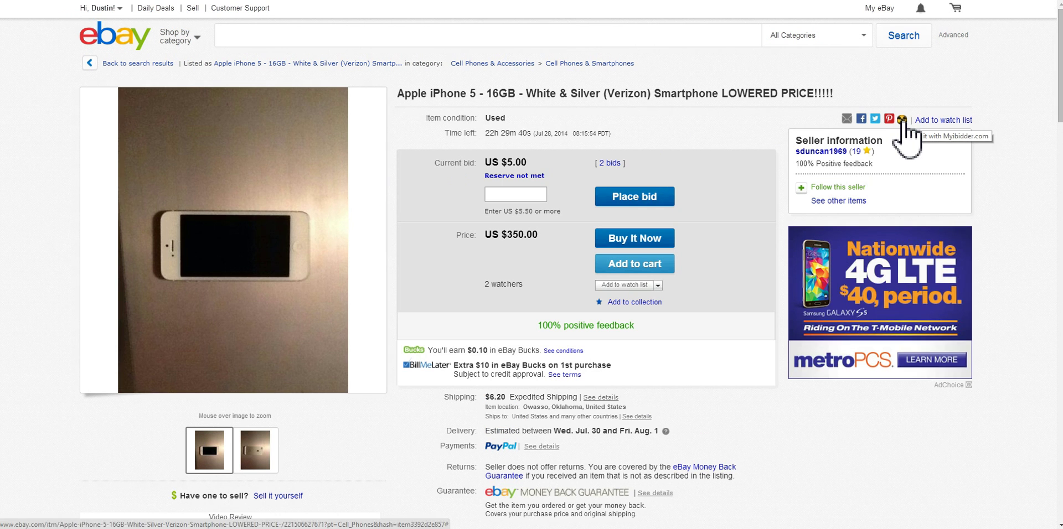
Step: Start a Myibidder snipe for this listing, assign it to the iPhone 5 VRZ - FF - $210 group and move the form aside
click(901, 119)
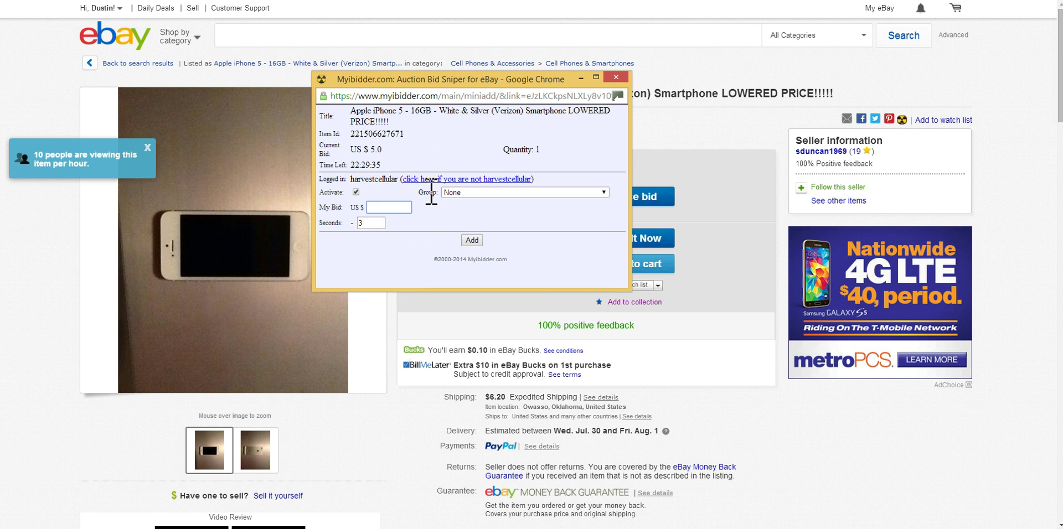
click(484, 191)
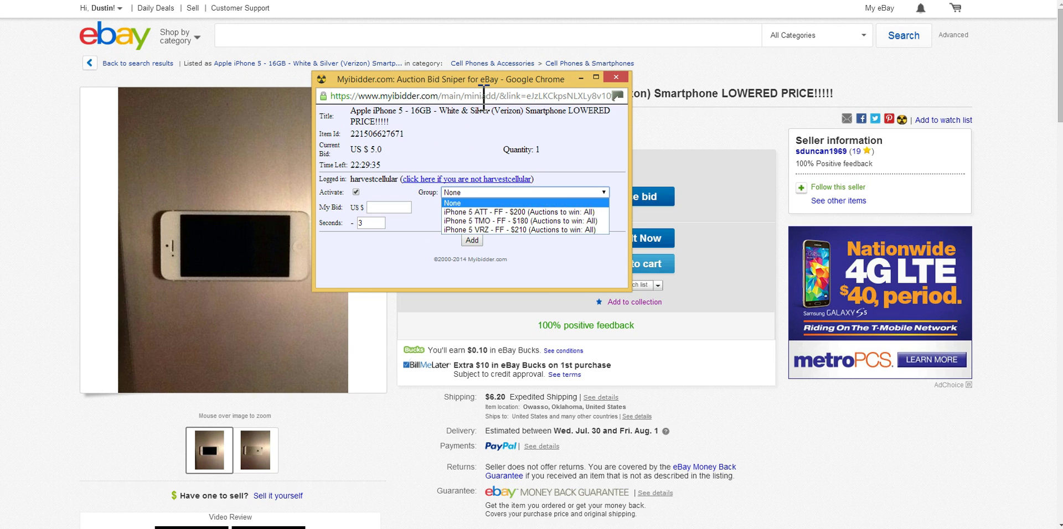
mouse_move(477, 80)
mouse_down()
mouse_move(476, 126)
mouse_move(480, 75)
mouse_up()
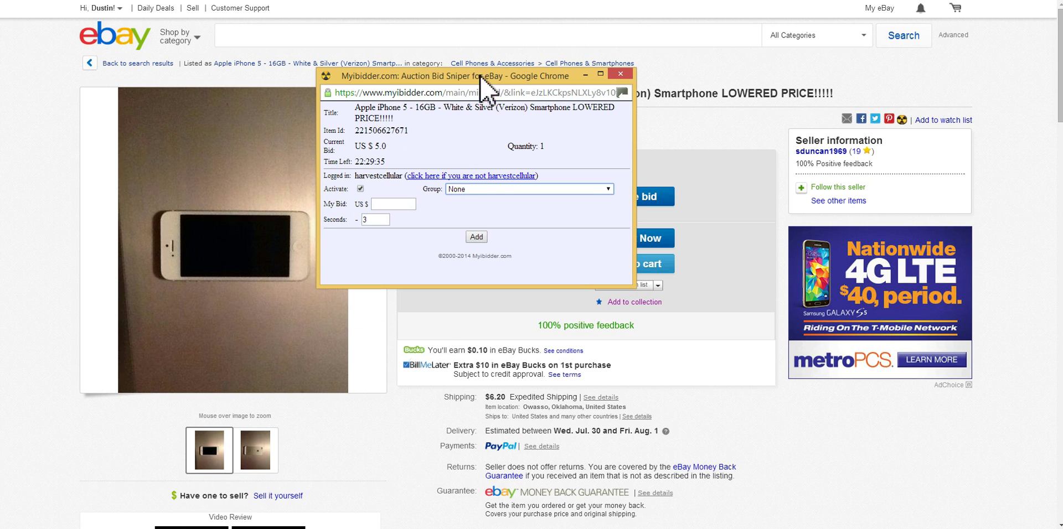
click(463, 189)
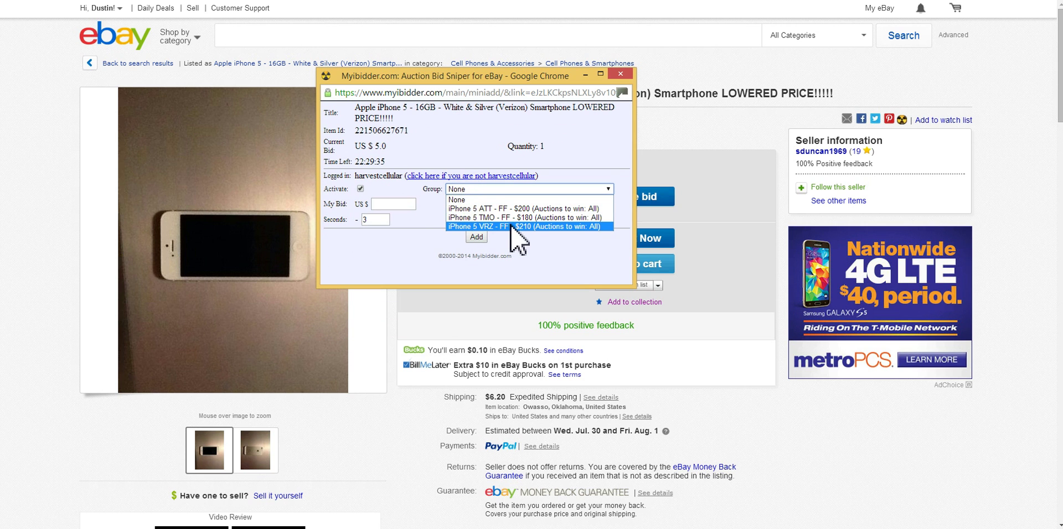
click(528, 227)
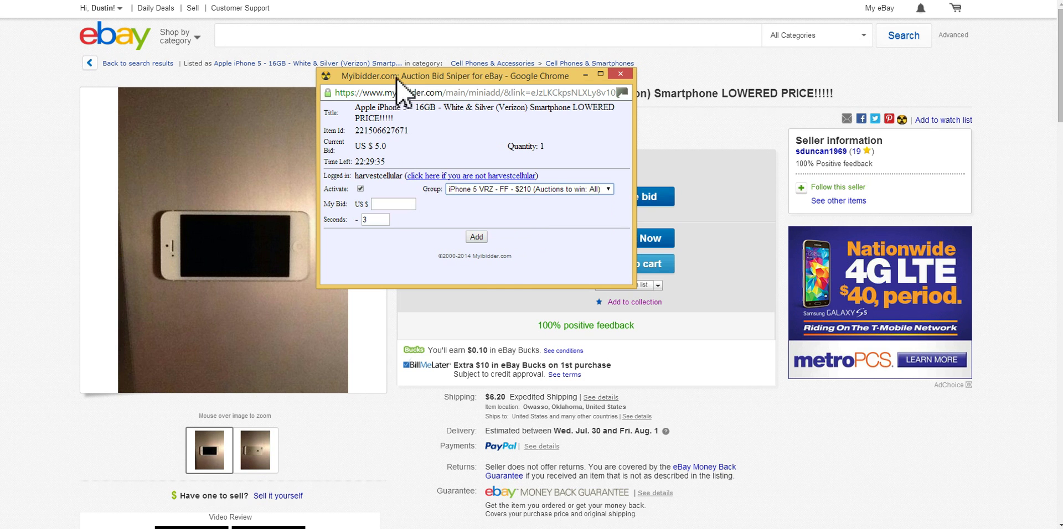
drag(396, 76, 584, 57)
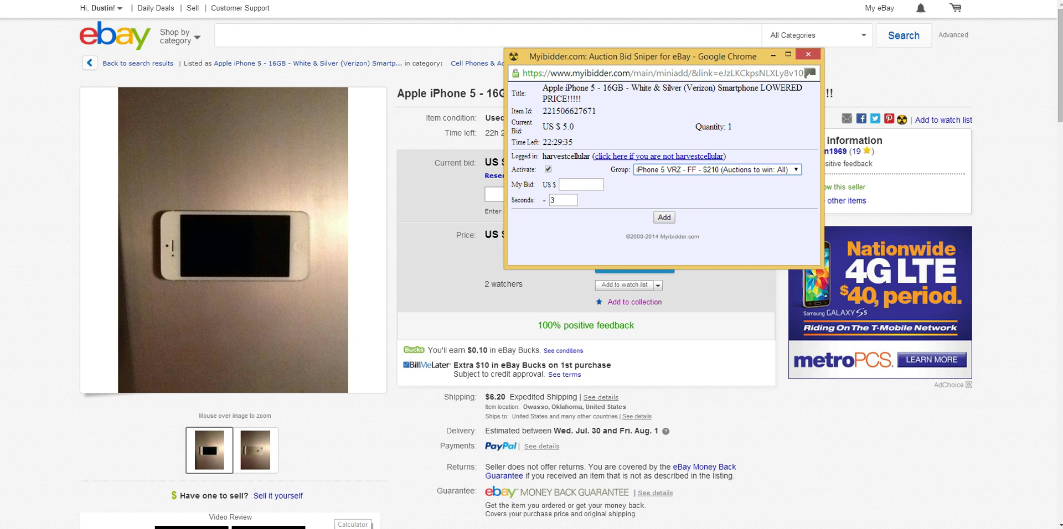
Step: Switch to Calculator, move it clear of the snipe form and subtract the 6.2 shipping cost from 210
click(353, 528)
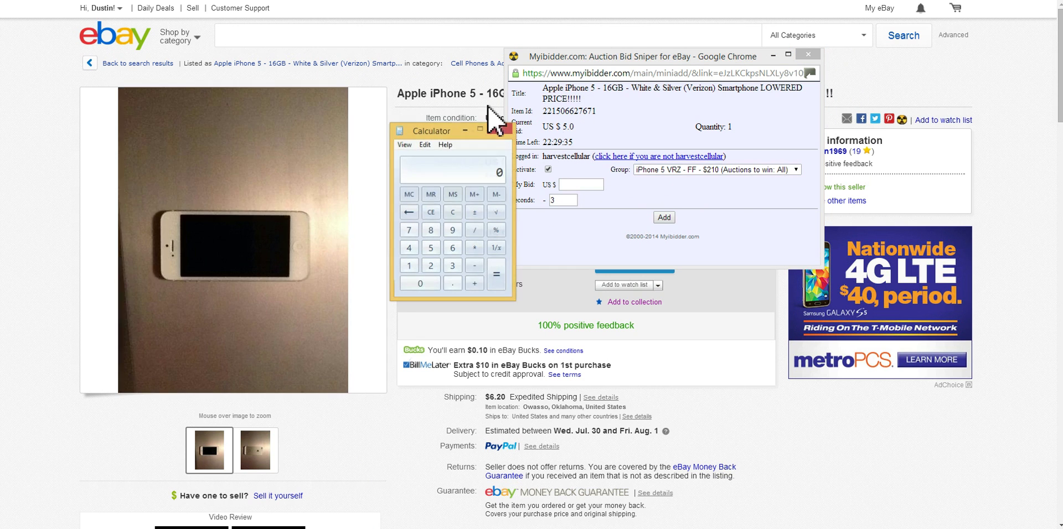
drag(436, 125, 343, 98)
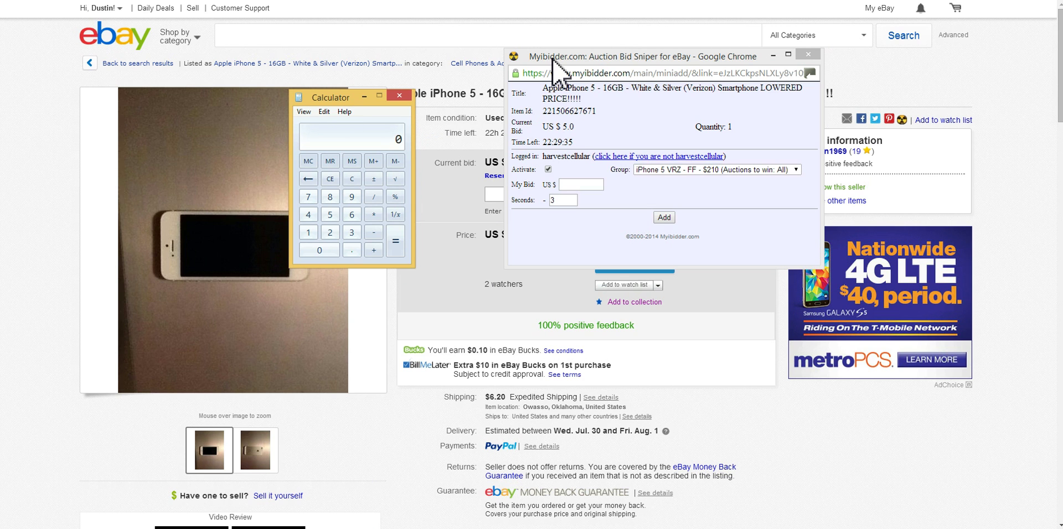
text(210)
key(minus)
text(6.250)
click(352, 178)
text(210)
key(minus)
text(6.2)
key(Return)
Step: Add the listing's snipe with a bid of US $203.80 at 3 seconds before the end, and refresh the Myibidder snipe list
click(578, 185)
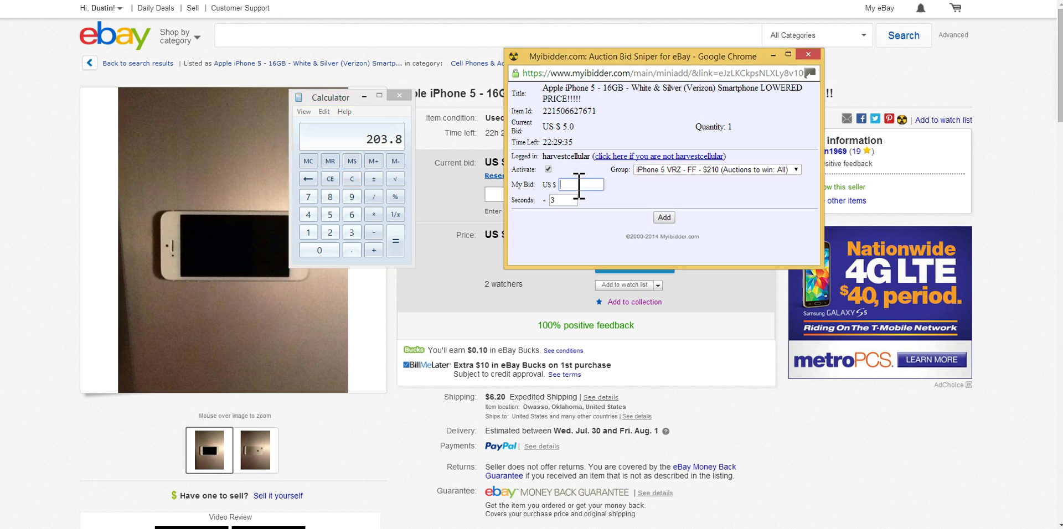
text(203.80)
key(Tab)
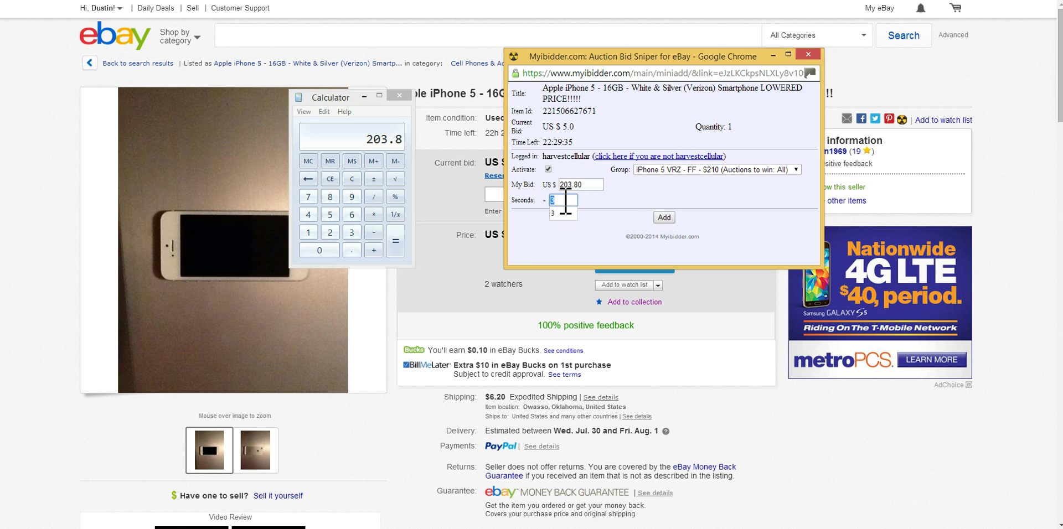
click(565, 201)
click(665, 217)
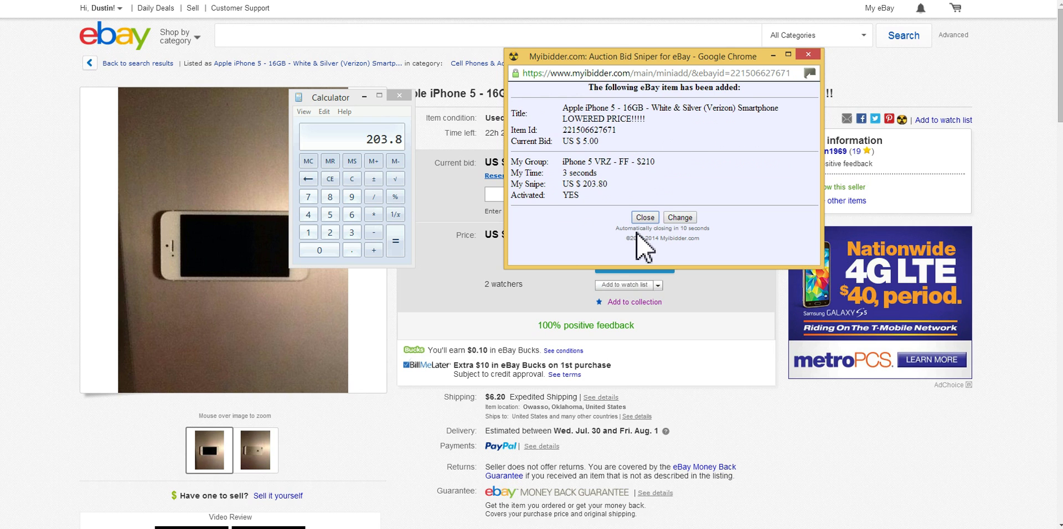
drag(633, 229, 678, 235)
click(710, 229)
click(643, 217)
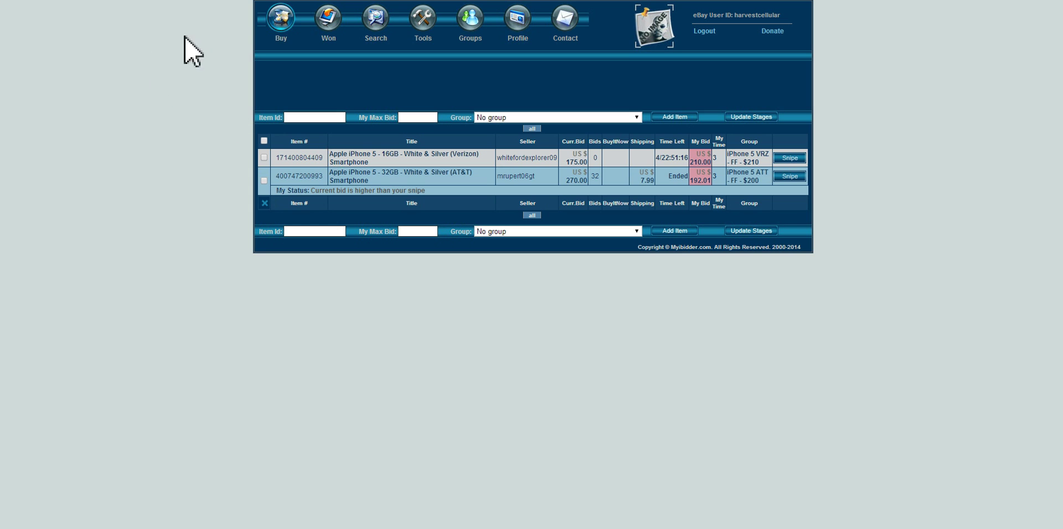
right_click(138, 43)
click(162, 76)
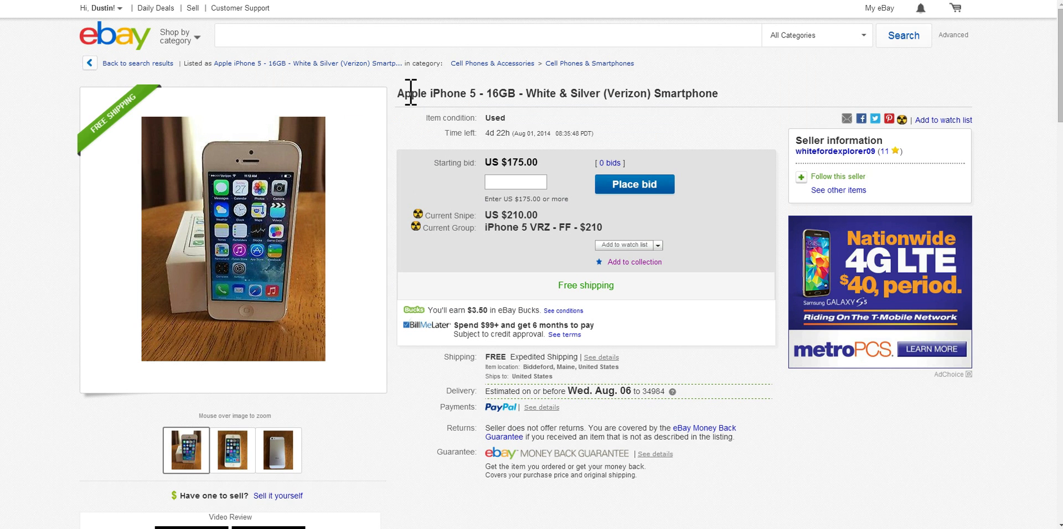
Step: Check the title of the free-shipping white and silver 16GB Verizon iPhone 5 listing
drag(410, 92, 725, 95)
click(722, 96)
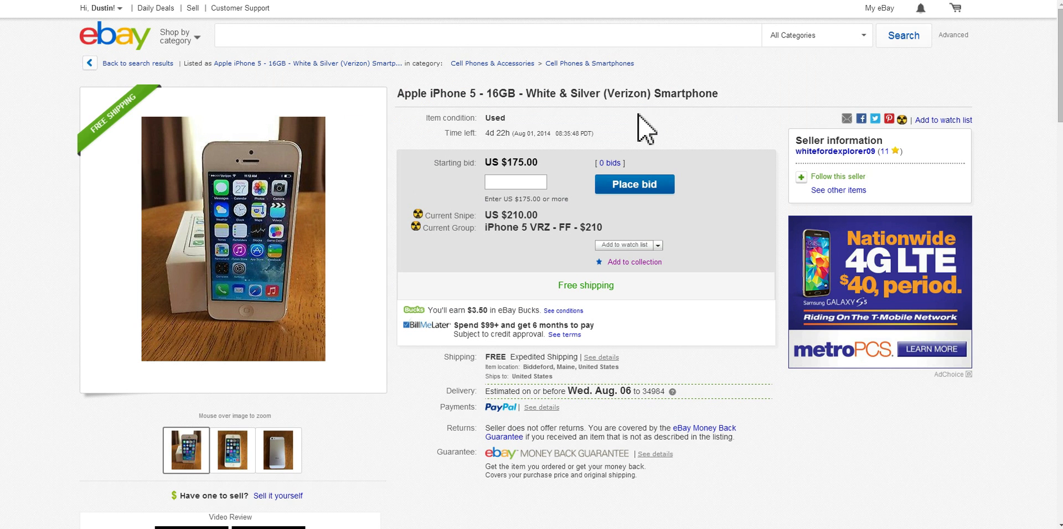
drag(718, 93, 617, 93)
click(582, 85)
Step: Switch to the Myibidder desktop application, maximize it and review its groups and the two watched iPhone 5 auctions
key(alt+Tab)
key(super+Up)
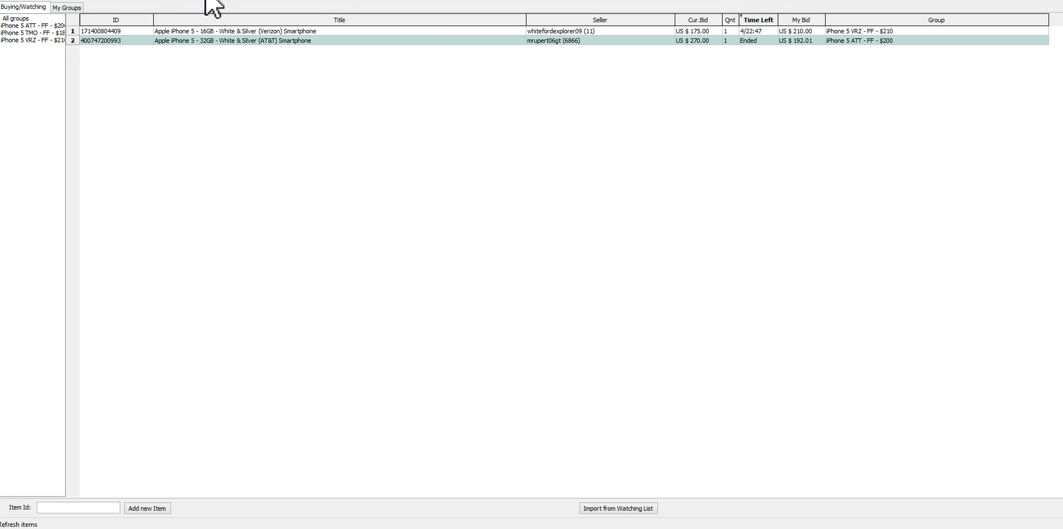
click(53, 8)
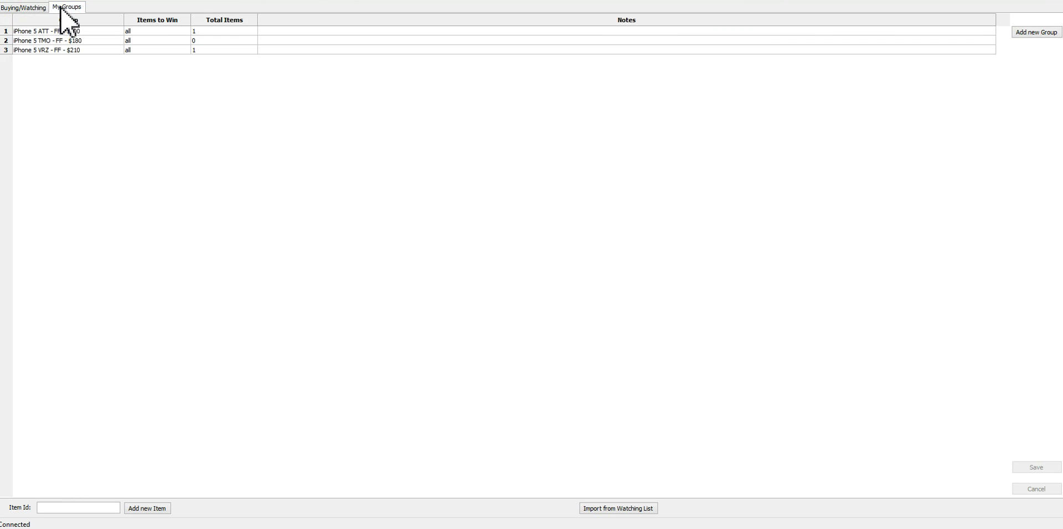
click(32, 8)
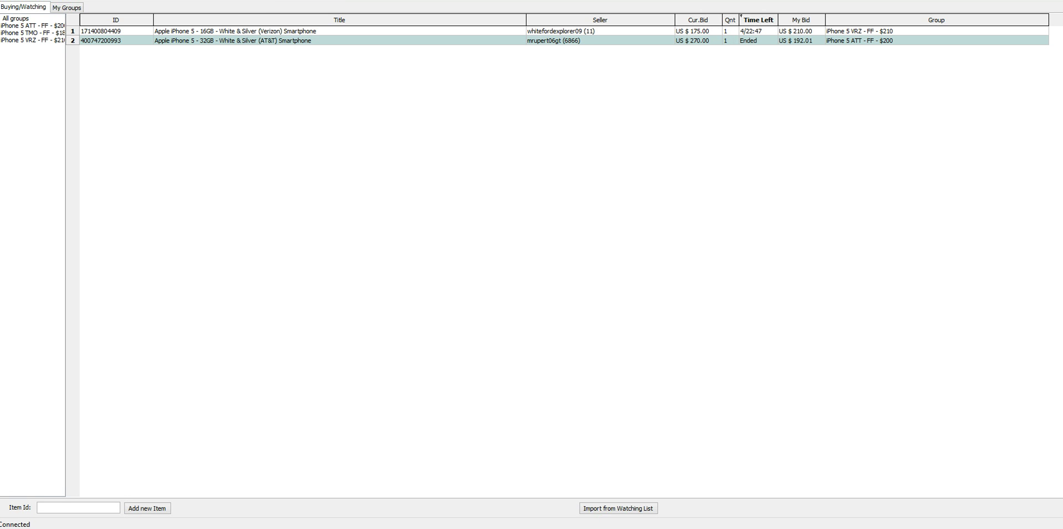
click(211, 30)
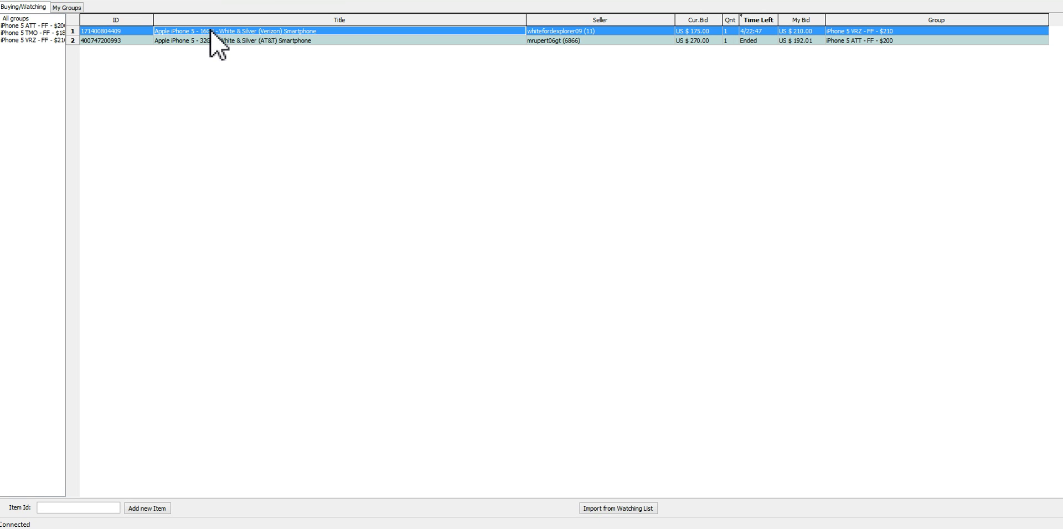
click(207, 42)
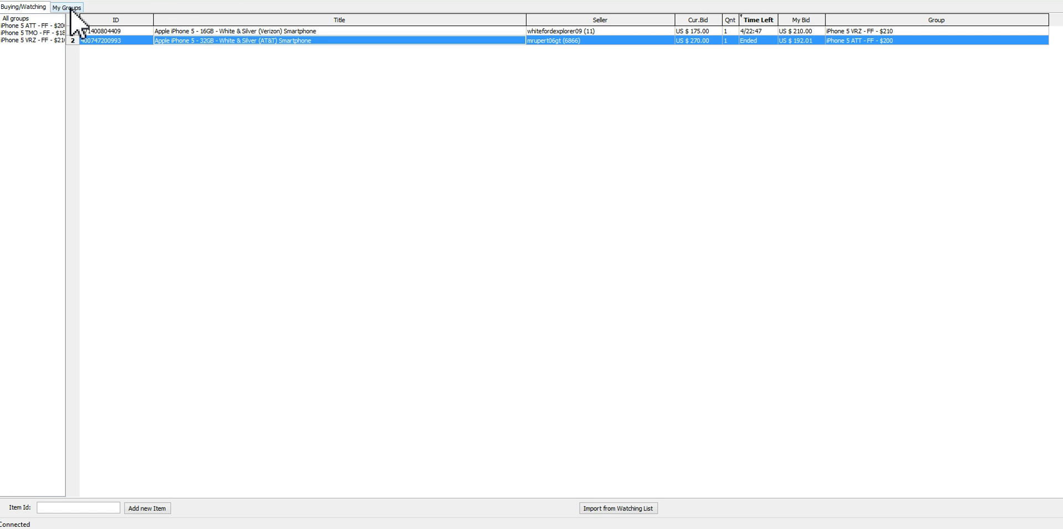
Step: View the watched auctions by group, choosing iPhone 5 TMO - FF - $180 and iPhone 5 ATT - FF - $200
right_click(16, 1)
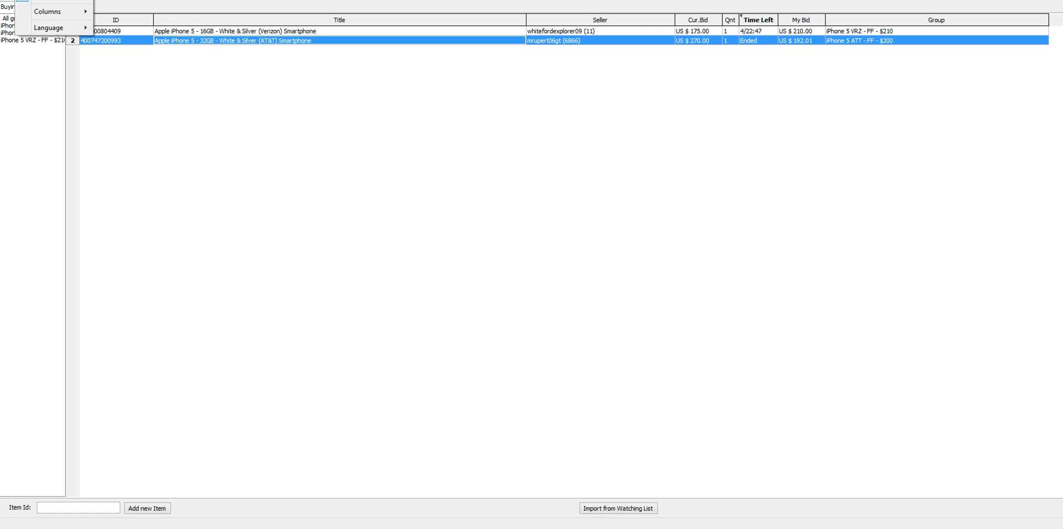
mouse_move(44, 6)
key(Escape)
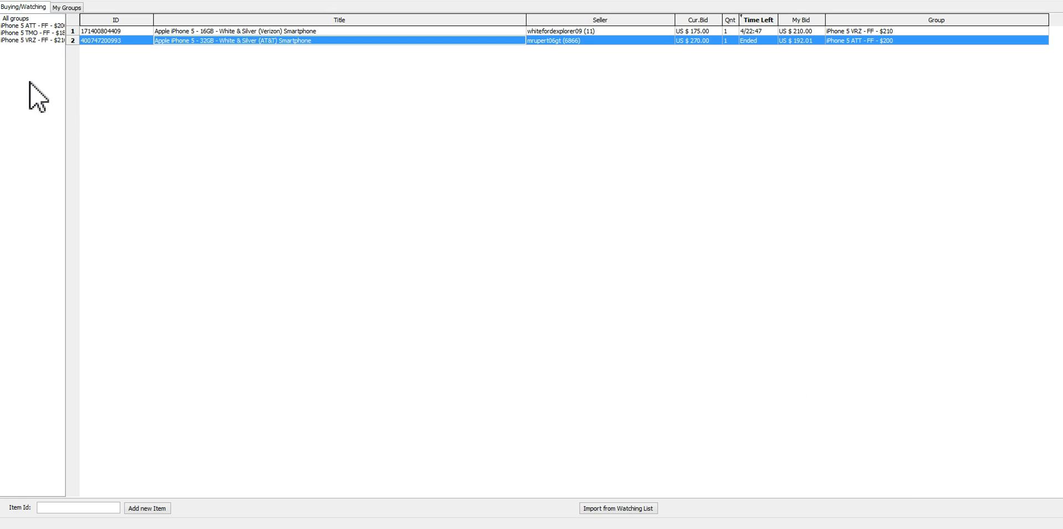
click(33, 32)
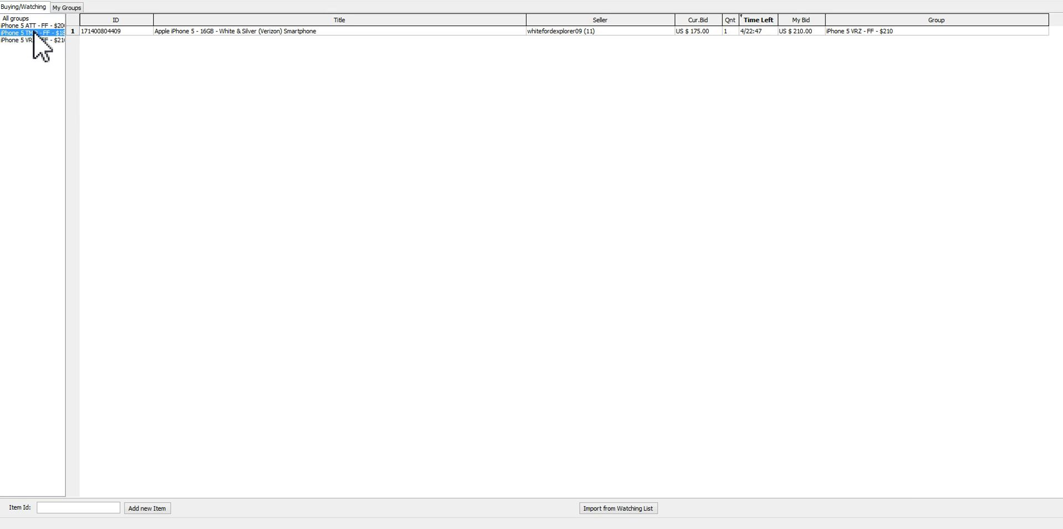
click(33, 26)
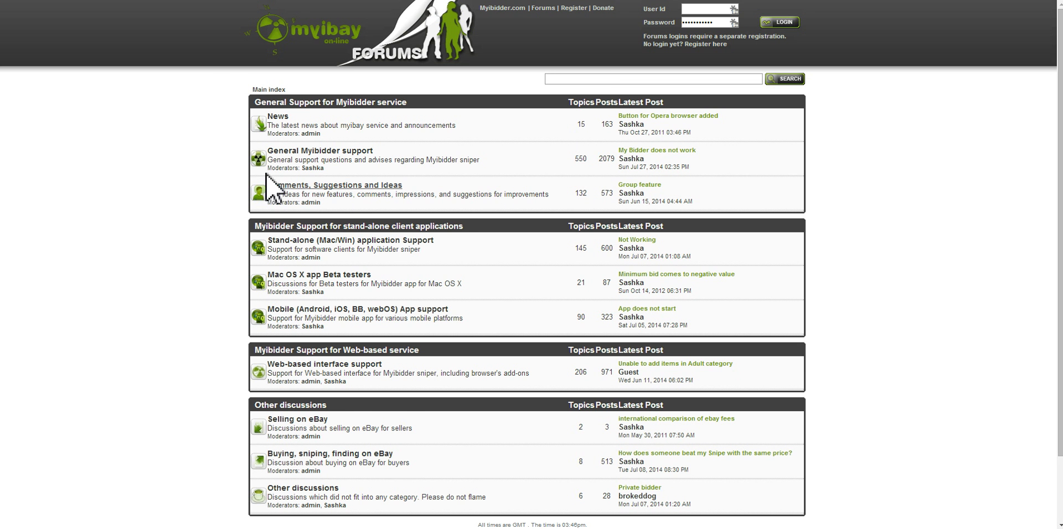
Step: Look over the support and discussion categories on the Myibidder forums index
scroll(254, 78, down, 1)
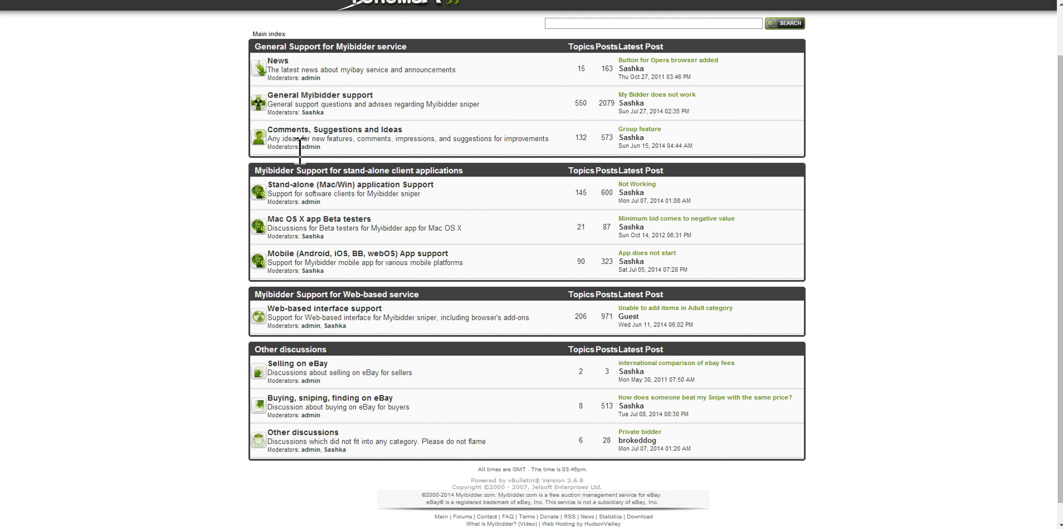
scroll(297, 154, up, 1)
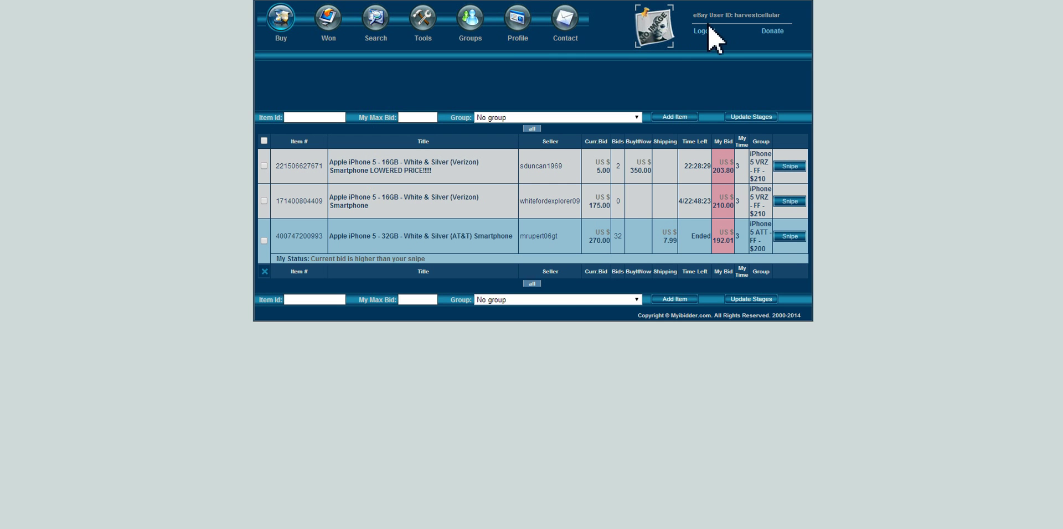
Step: Log out of the Myibidder web interface and open the site's Statistics page, enlarged for reading
click(712, 31)
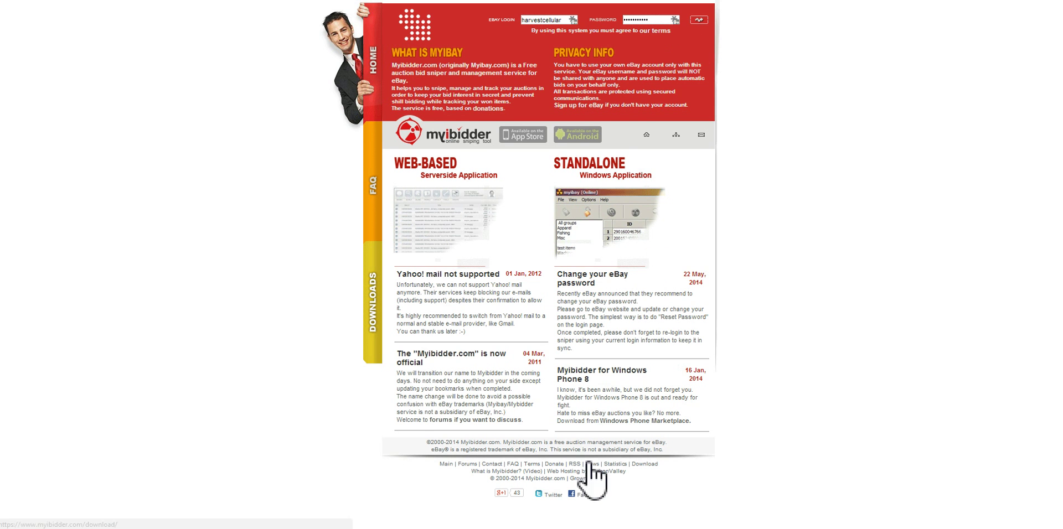
click(615, 464)
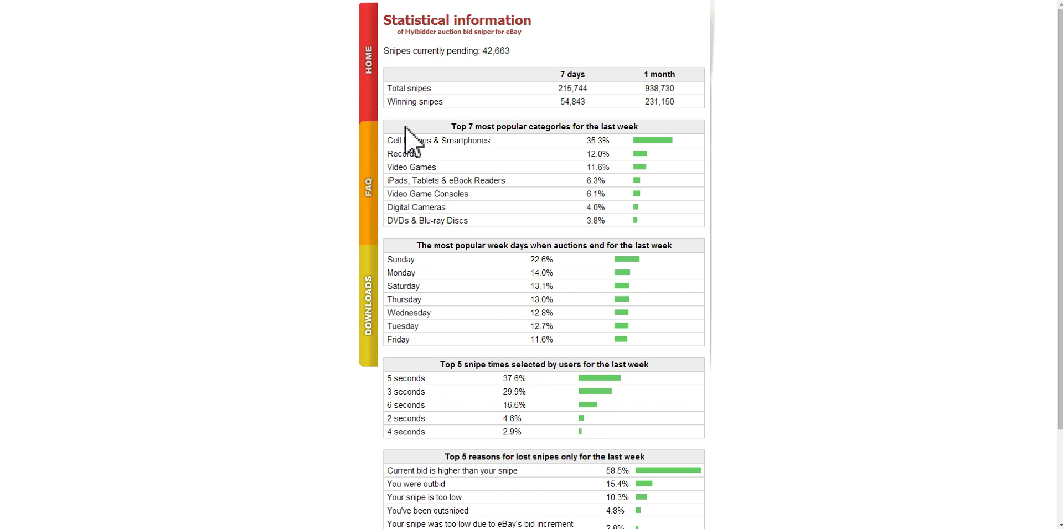
key(ctrl+plus)
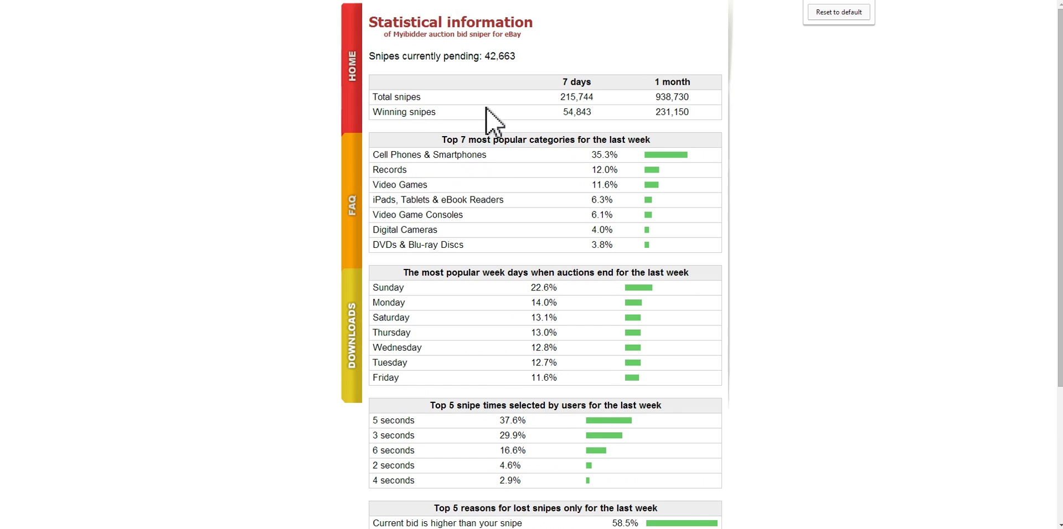
Step: Examine the seven-day total and winning snipes and the number of pending snipes in the statistics
drag(378, 98, 581, 80)
drag(562, 113, 605, 122)
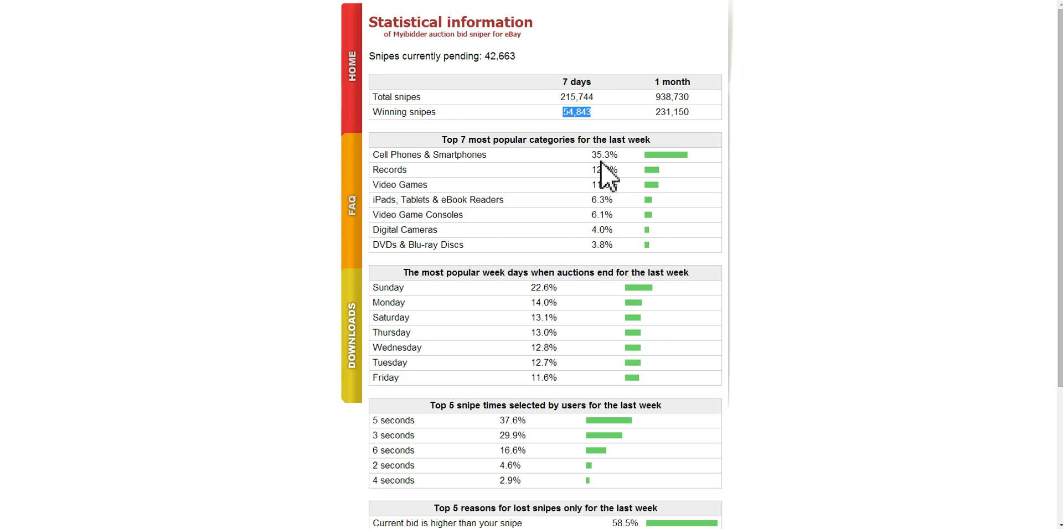
click(620, 105)
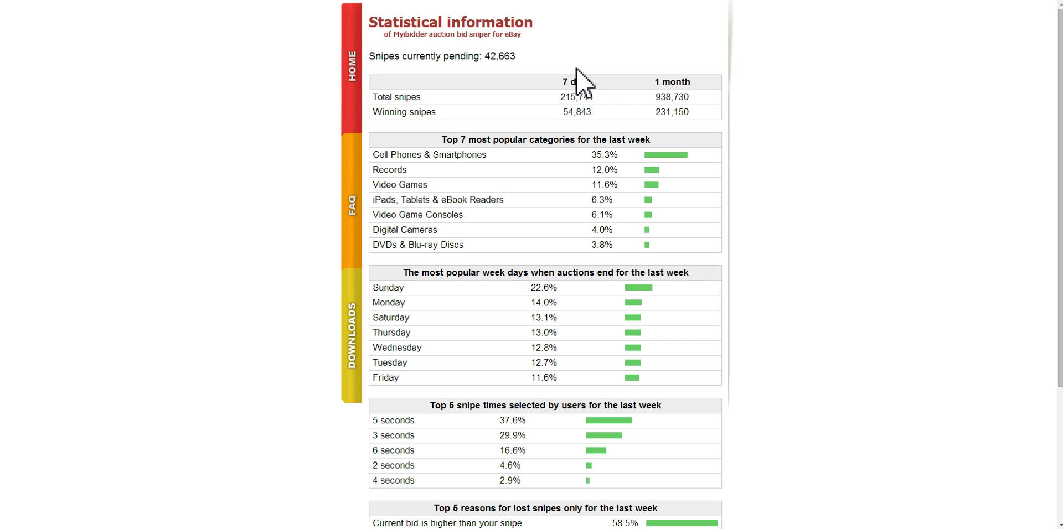
drag(517, 59, 485, 60)
click(591, 58)
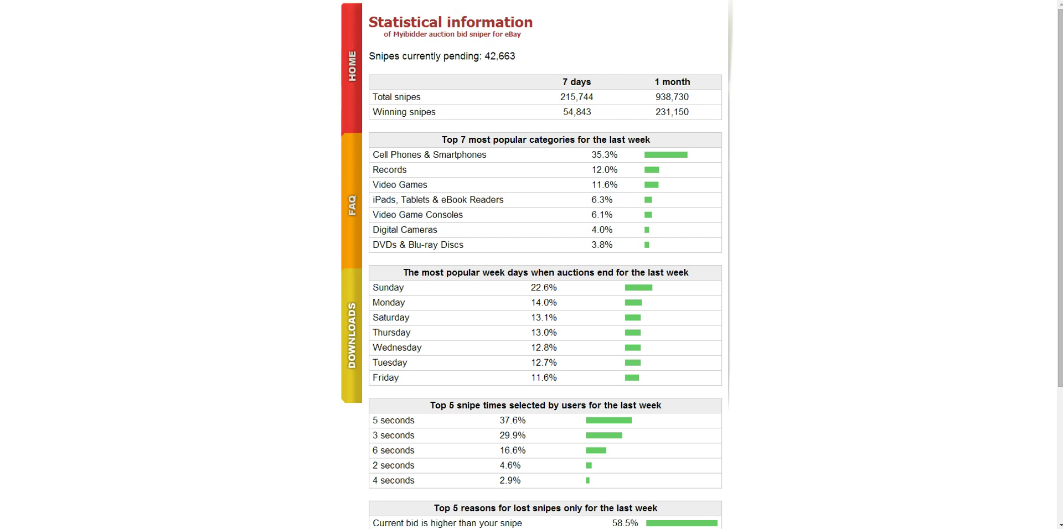